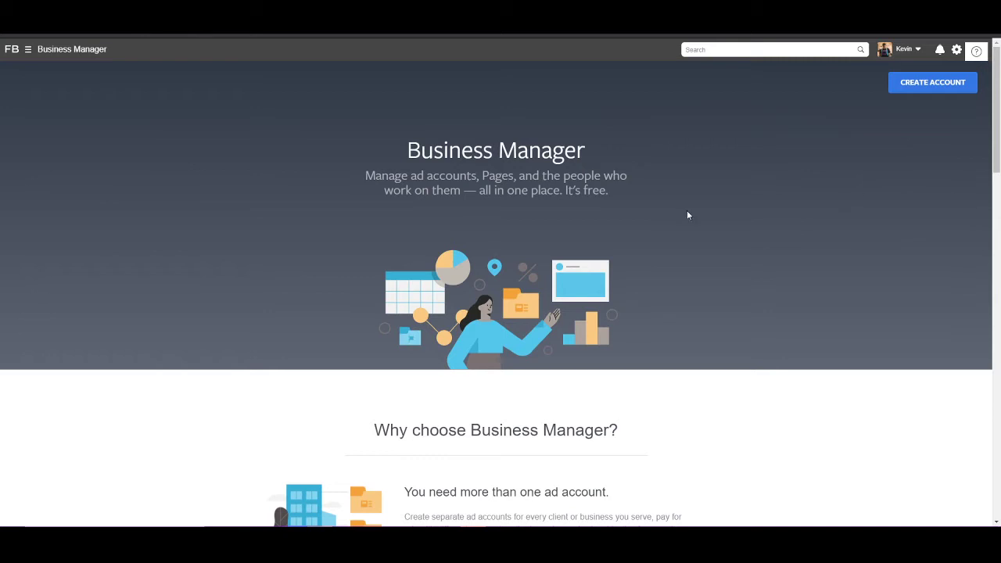
Step: Leave the new business account form unfinished and return to the existing business's Home dashboard
{"action": "left_click", "coordinate": [931, 87]}
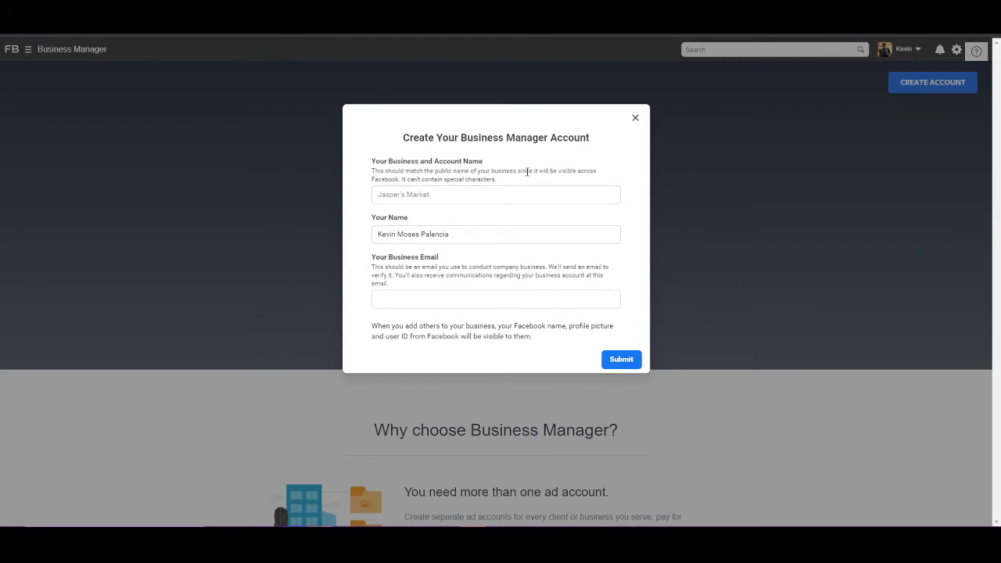
{"action": "left_click", "coordinate": [456, 191]}
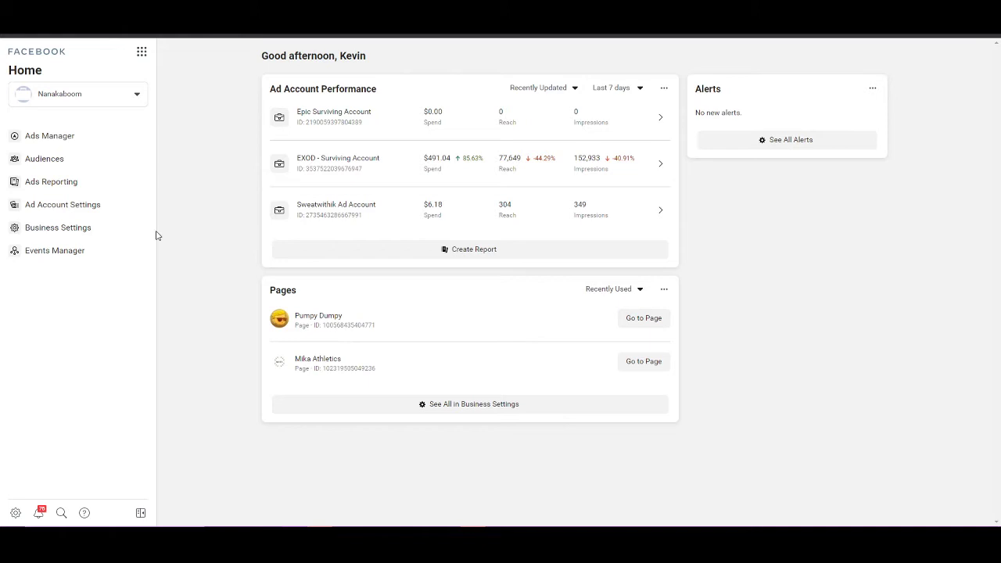
Step: Open Business Settings to the People list, closing the Invite People form without inviting anyone
{"action": "left_click", "coordinate": [70, 235]}
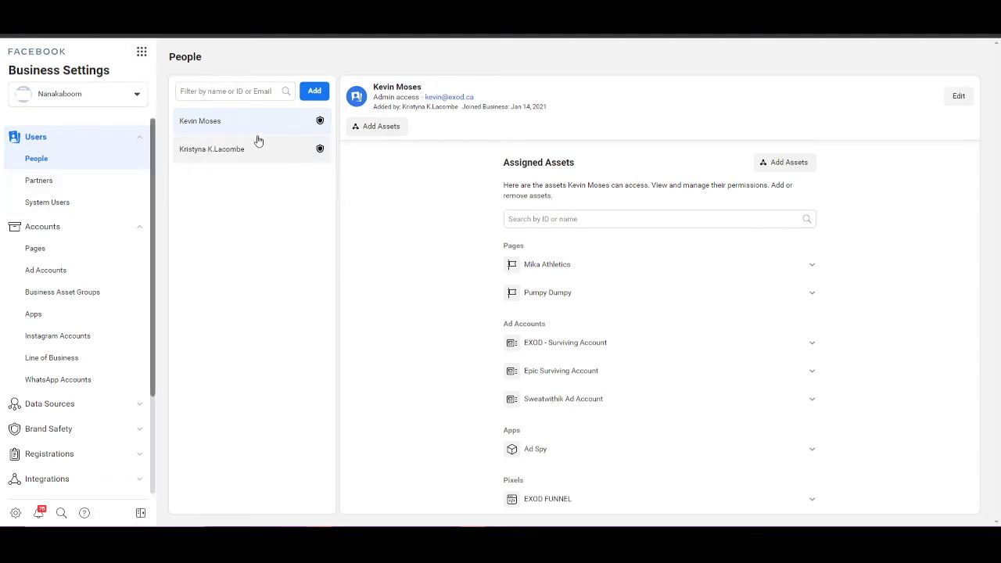
{"action": "left_click", "coordinate": [318, 97]}
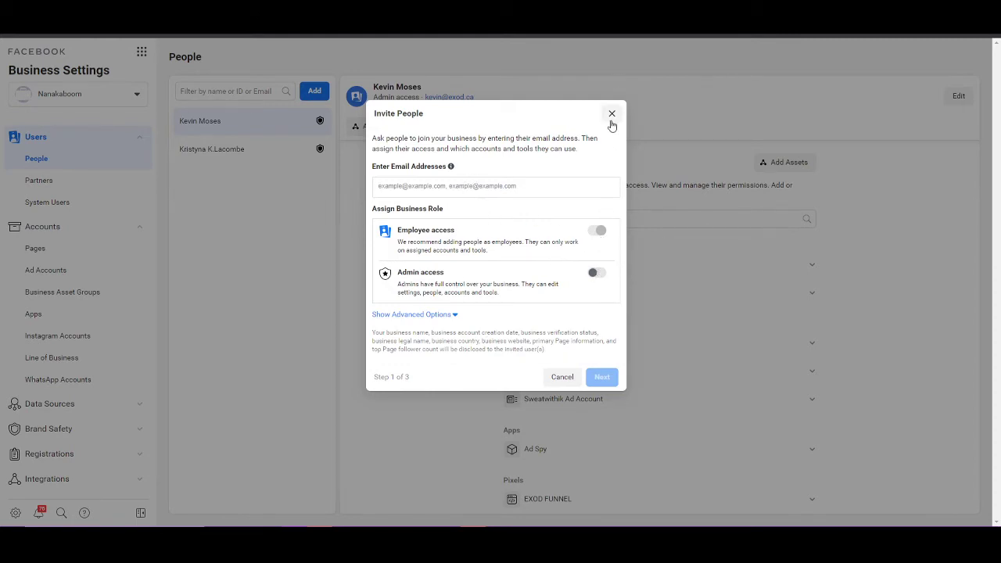
{"action": "left_click", "coordinate": [612, 114]}
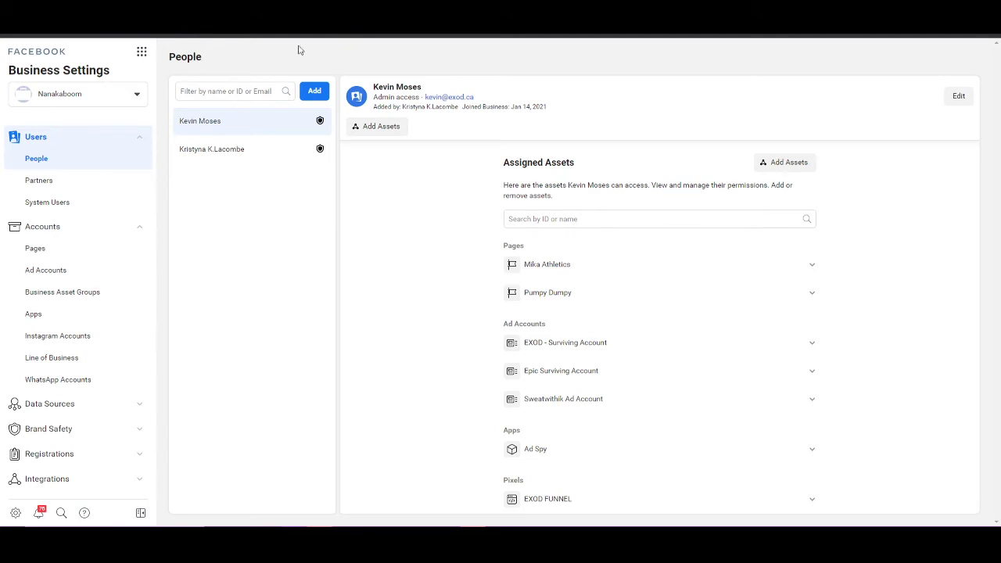
Step: Start inviting a new person by entering their email address and turning on Admin access
{"action": "left_click", "coordinate": [324, 94]}
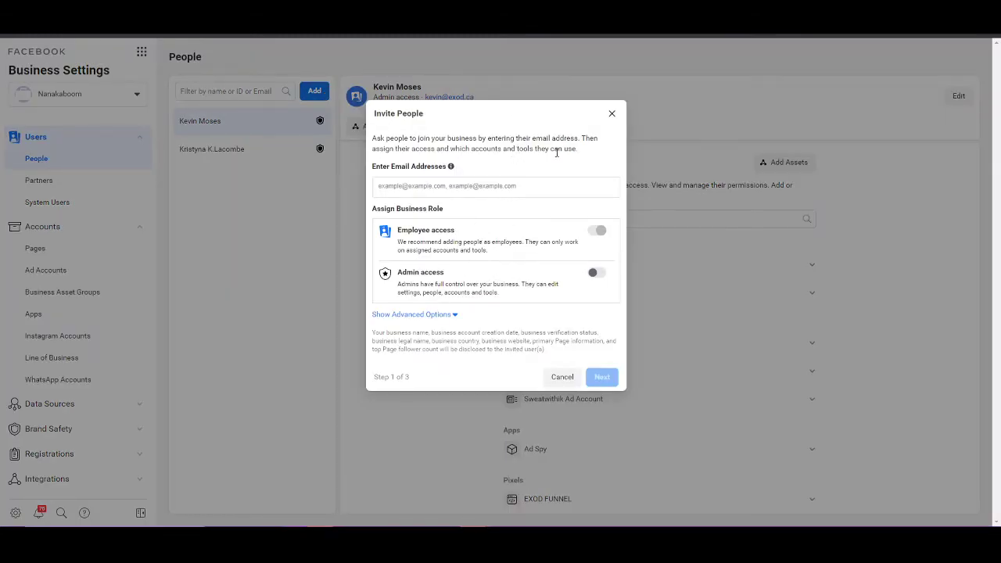
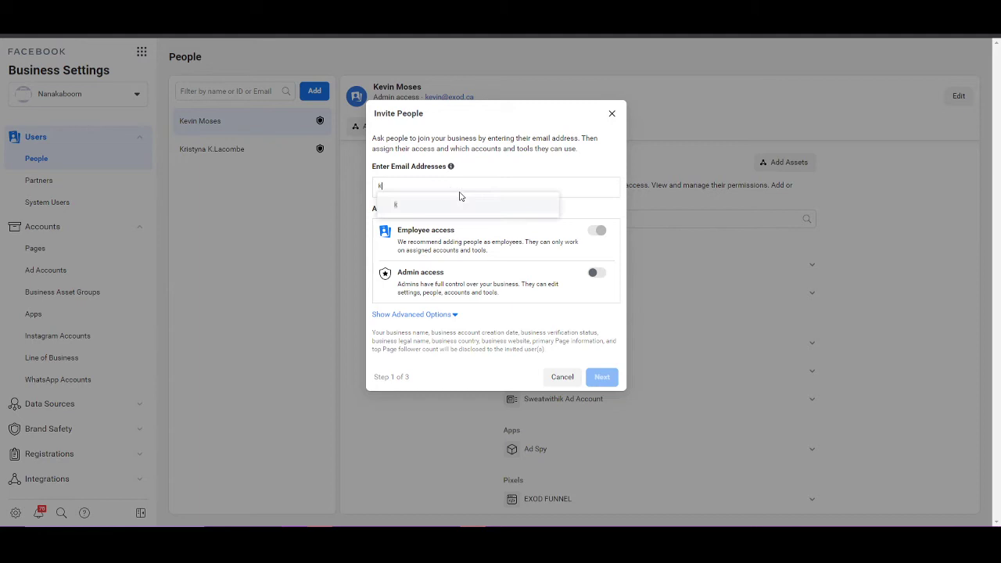
{"action": "left_click", "coordinate": [442, 205]}
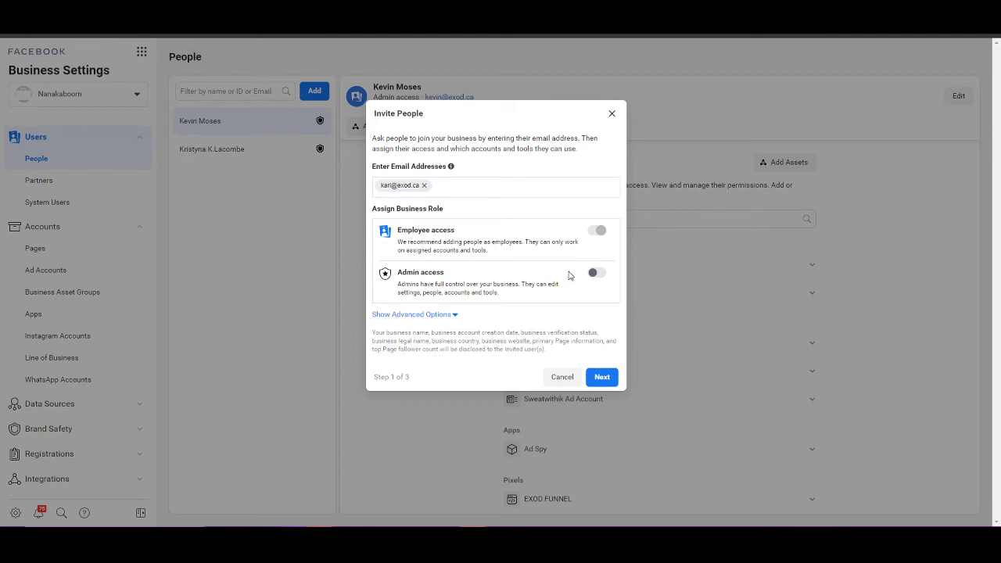
{"action": "left_click", "coordinate": [595, 274]}
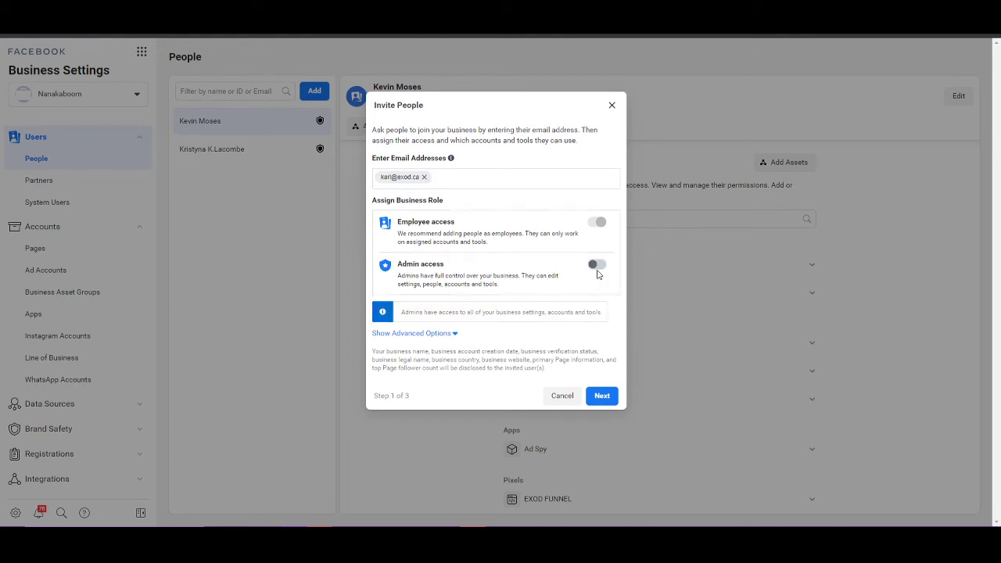
Step: Give the invitee Manage Page control of the Pumpy Dumpy Page
{"action": "left_click", "coordinate": [602, 393]}
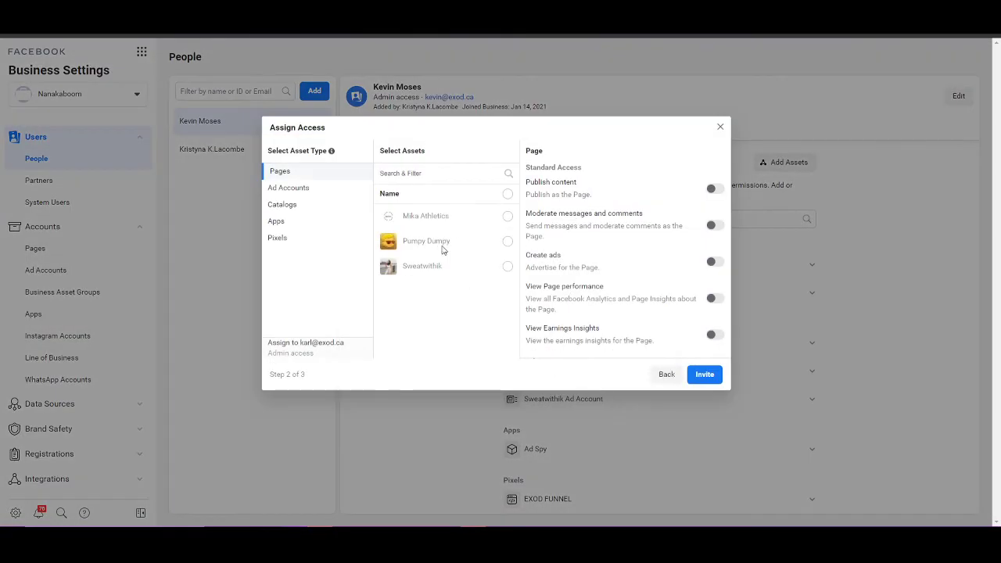
{"action": "left_click", "coordinate": [505, 244]}
{"action": "scroll", "coordinate": [617, 241], "scroll_direction": "down", "scroll_amount": 2}
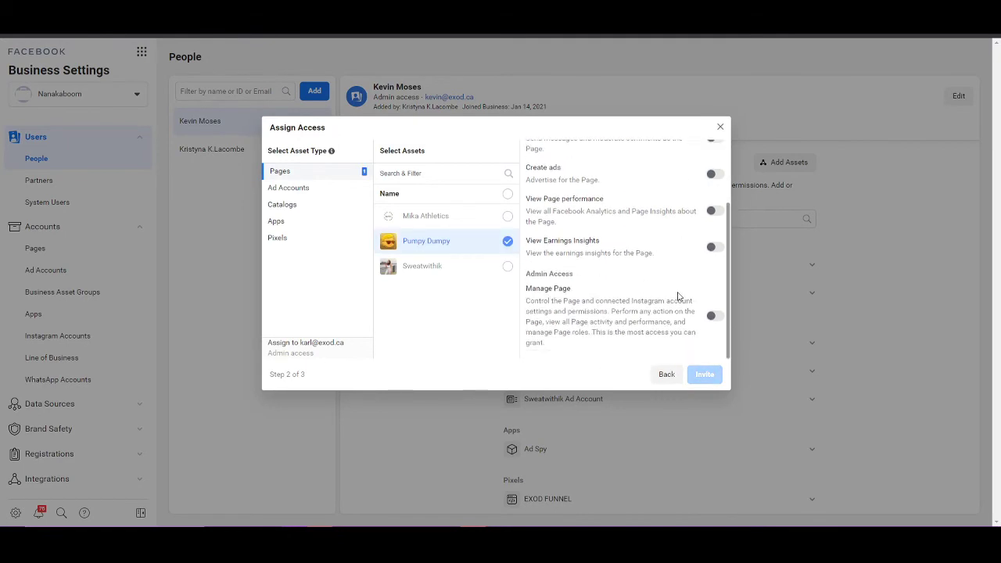
{"action": "left_click", "coordinate": [715, 316]}
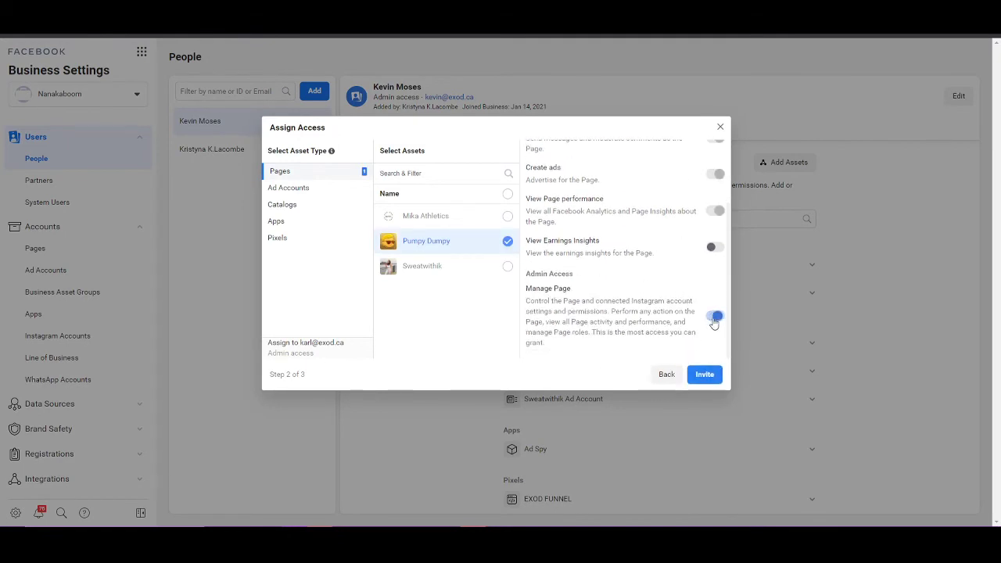
Step: Grant Manage Ad Account on EXOD - Surviving Account and send the admin invitation
{"action": "left_click", "coordinate": [323, 192]}
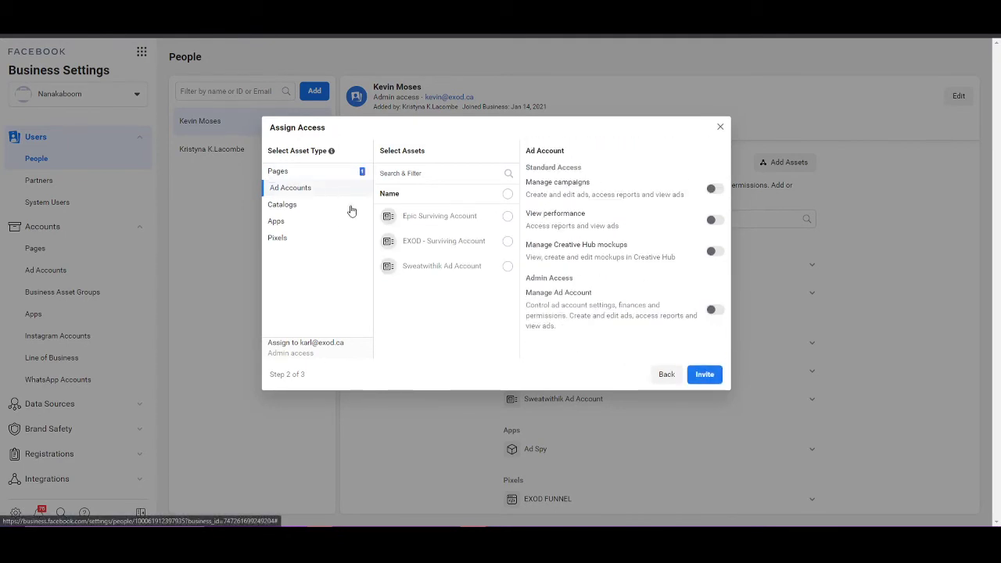
{"action": "left_click", "coordinate": [506, 243]}
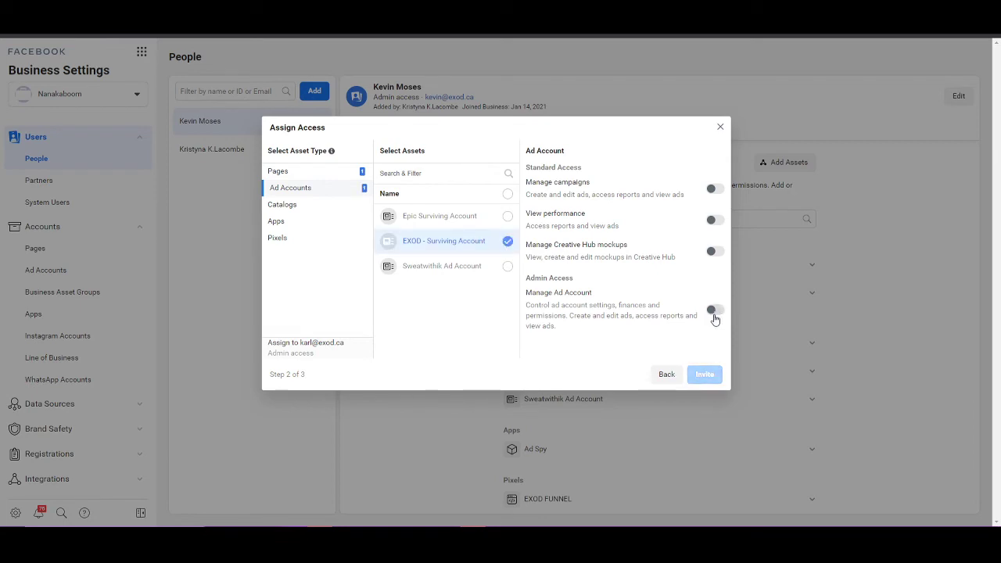
{"action": "left_click", "coordinate": [714, 312]}
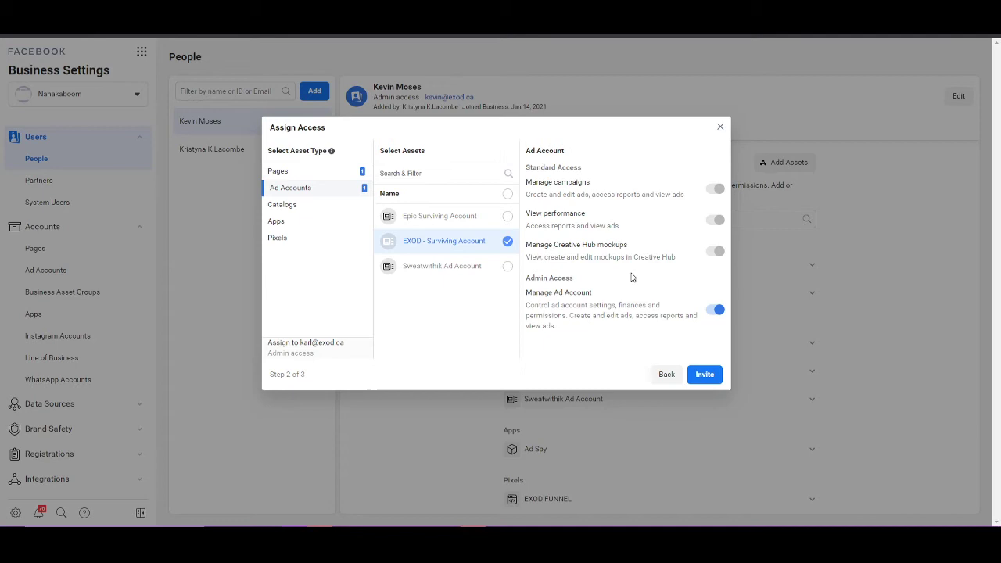
{"action": "left_click", "coordinate": [705, 376]}
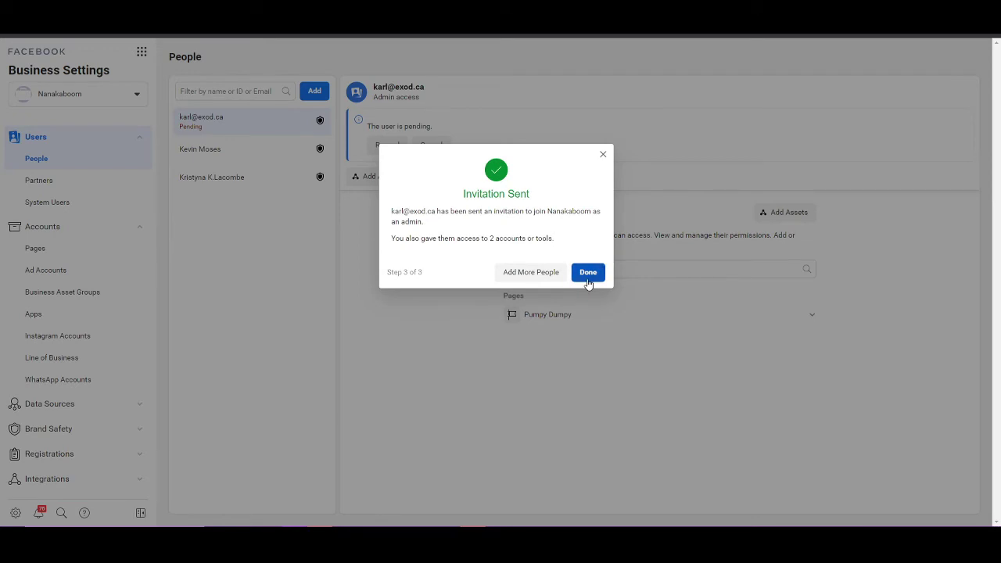
Step: Dismiss the confirmation and copy the pending invitation's resend link
{"action": "left_click", "coordinate": [588, 275]}
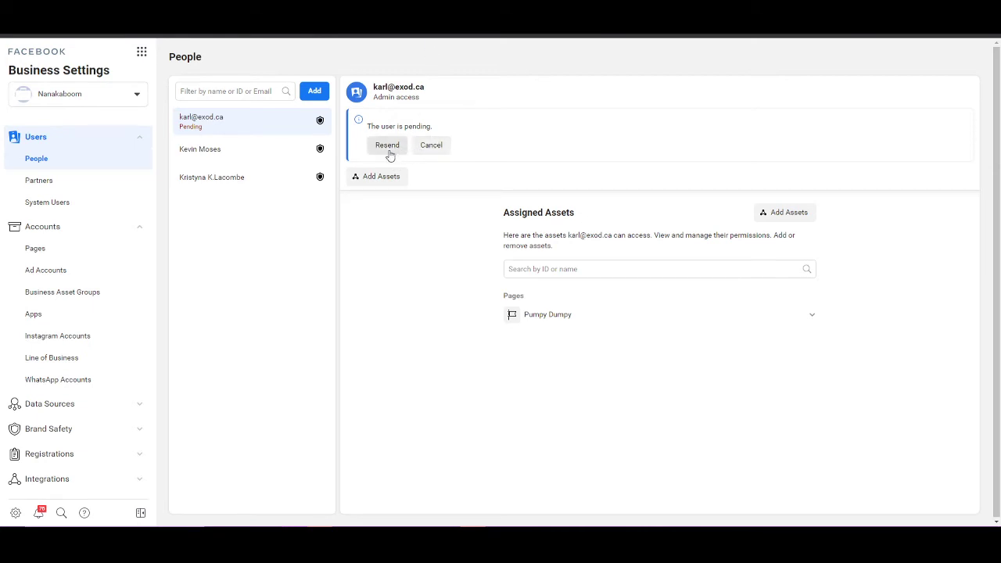
{"action": "left_click", "coordinate": [388, 147]}
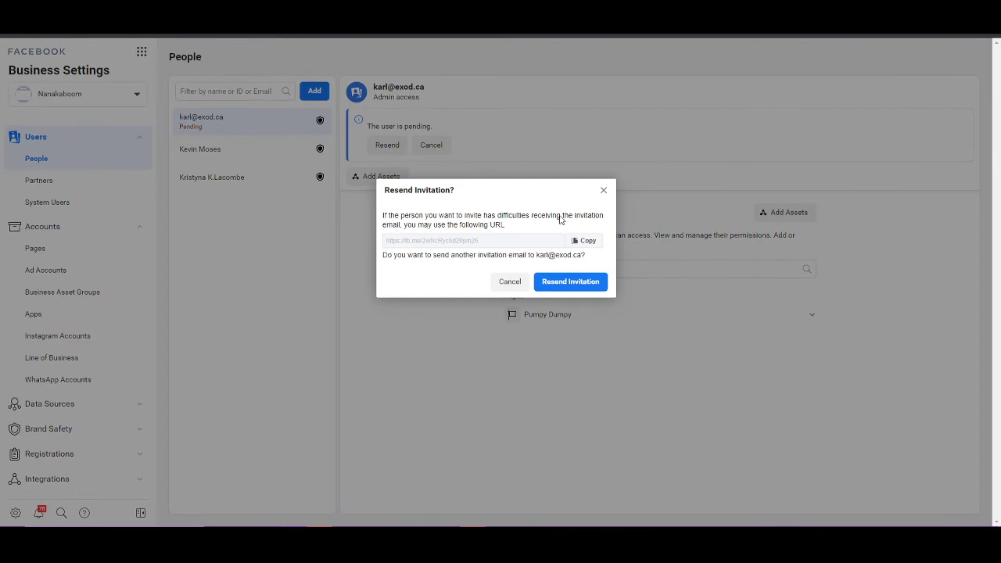
{"action": "left_click", "coordinate": [588, 245]}
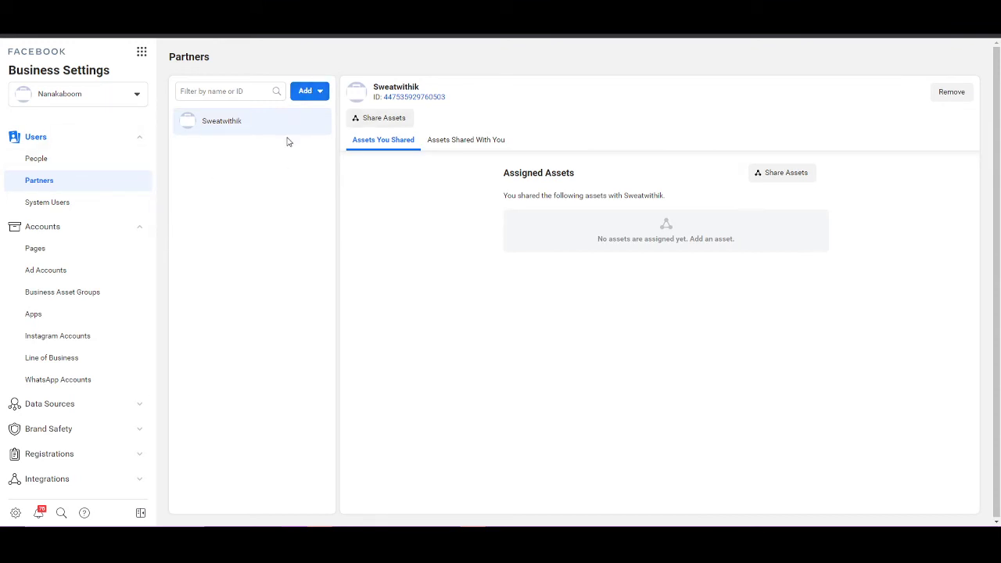
{"action": "left_click", "coordinate": [319, 93]}
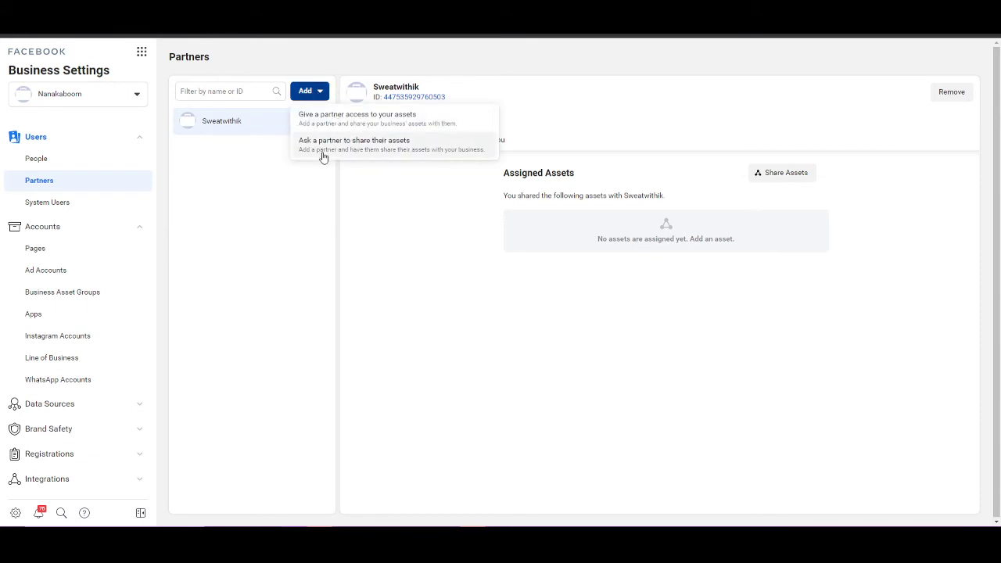
{"action": "left_click", "coordinate": [373, 123]}
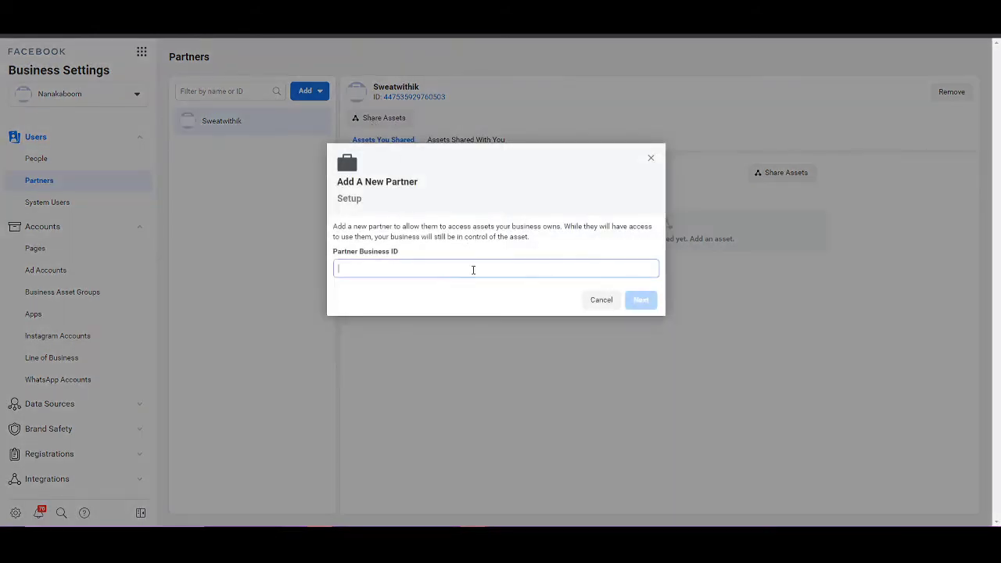
{"action": "left_click", "coordinate": [598, 303]}
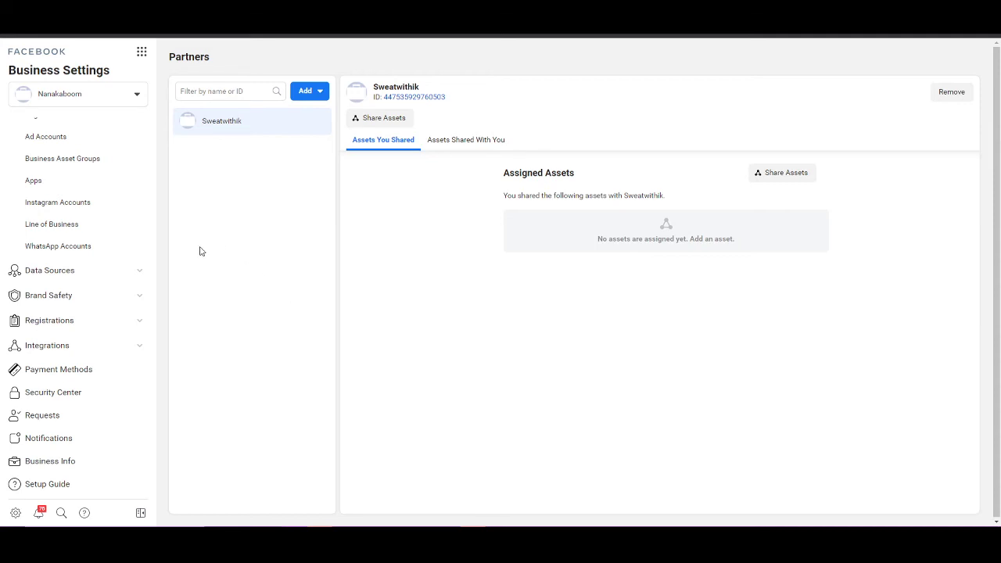
Step: In Security Center, set two-factor authentication to be required for Everyone
{"action": "left_click", "coordinate": [86, 398]}
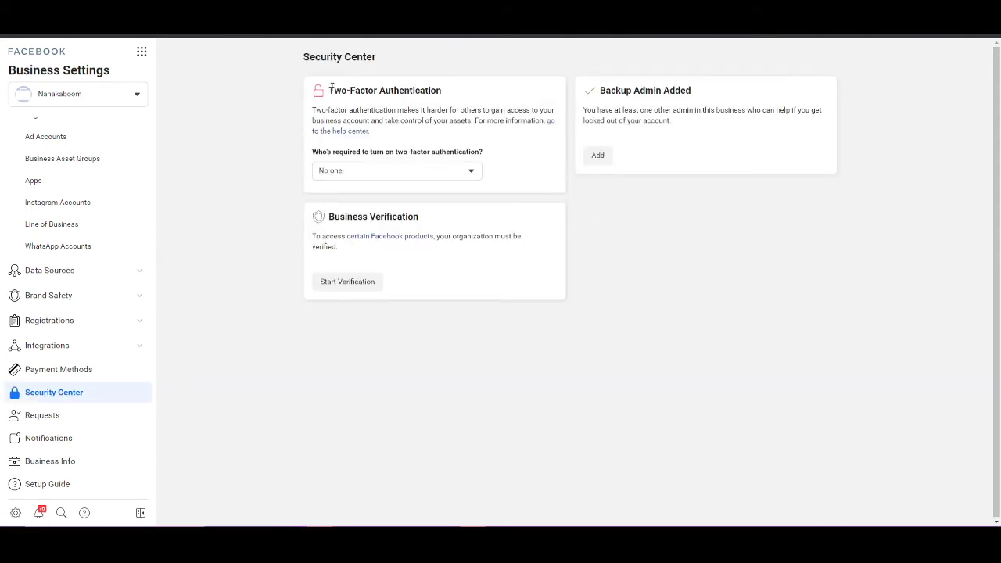
{"action": "left_click_drag", "start_coordinate": [328, 89], "coordinate": [445, 93]}
{"action": "left_click", "coordinate": [375, 86]}
{"action": "left_click", "coordinate": [346, 172]}
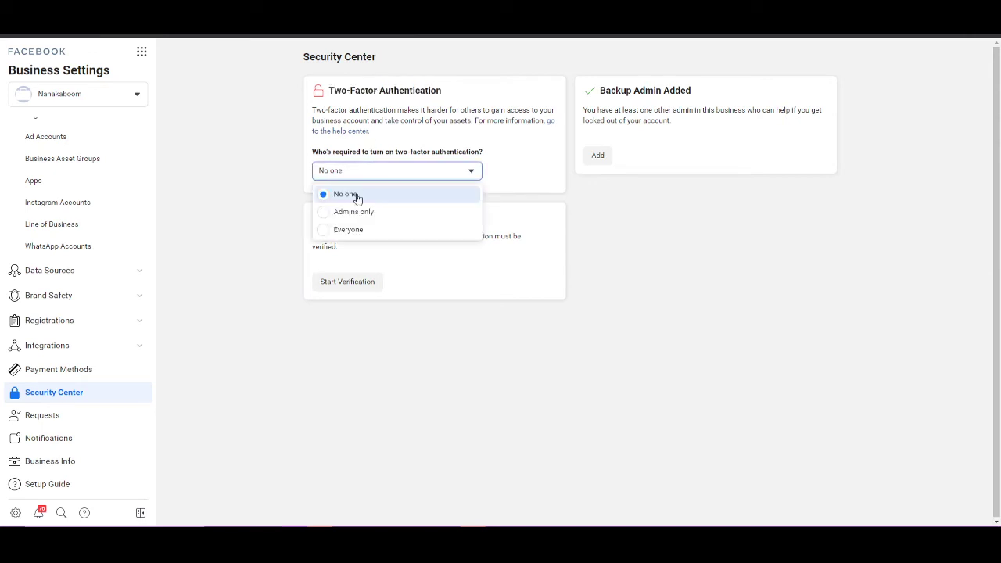
{"action": "left_click", "coordinate": [379, 231]}
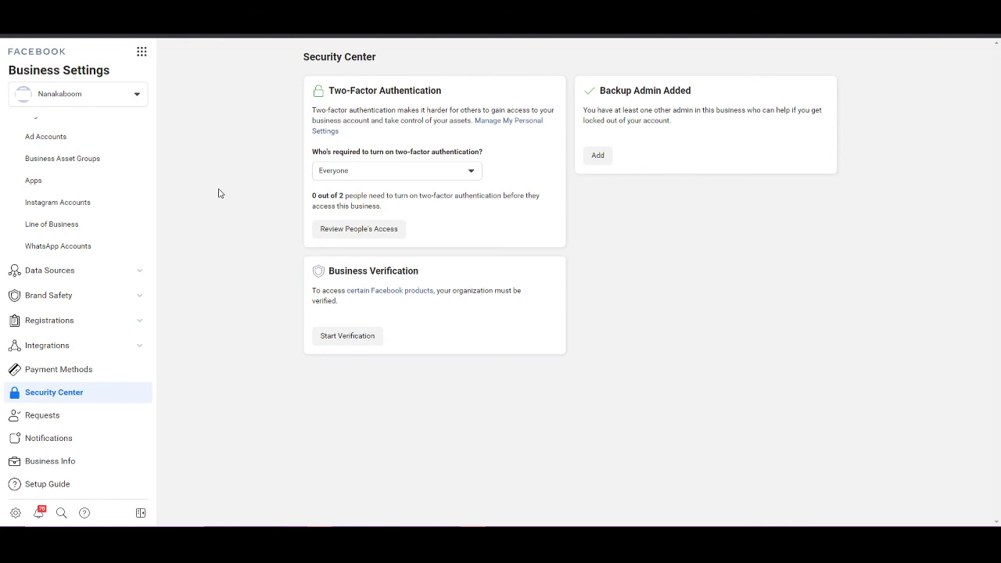
{"action": "left_click_drag", "start_coordinate": [358, 270], "coordinate": [570, 313]}
{"action": "left_click", "coordinate": [570, 313]}
Step: Start Verification and look through the empty Enter Your Business Details form
{"action": "left_click", "coordinate": [362, 335]}
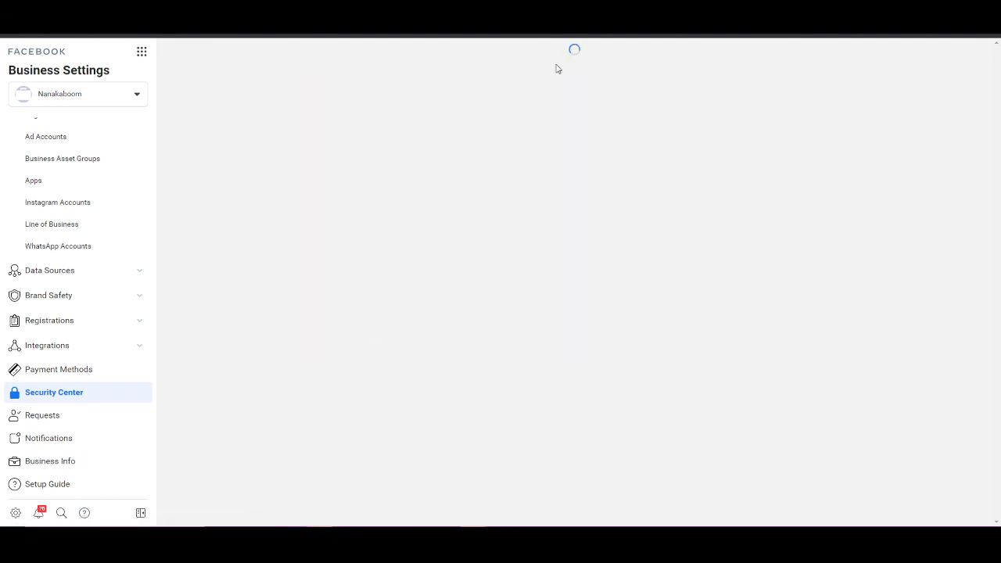
{"action": "scroll", "coordinate": [462, 204], "scroll_direction": "down", "scroll_amount": 2}
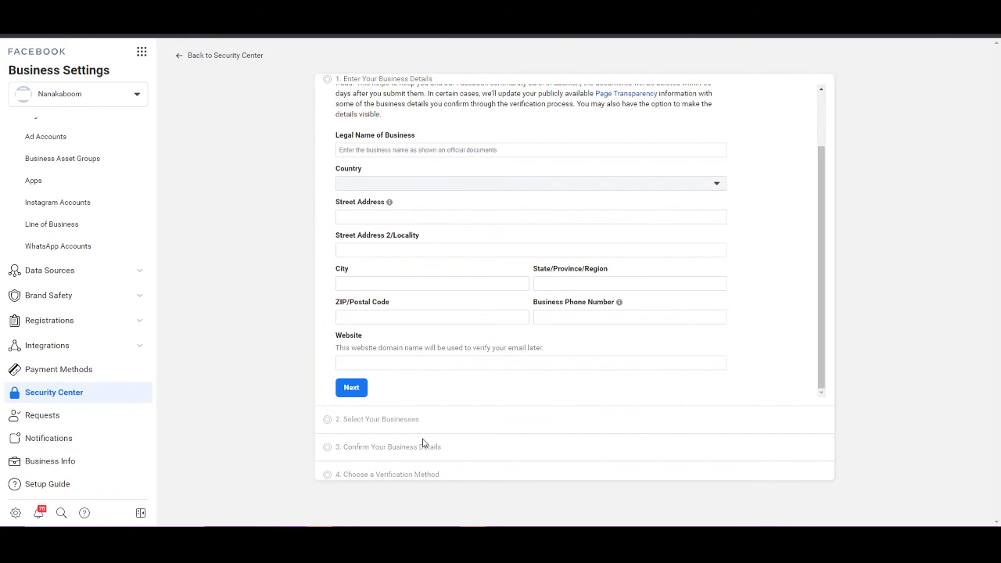
{"action": "scroll", "coordinate": [464, 318], "scroll_direction": "up", "scroll_amount": 2}
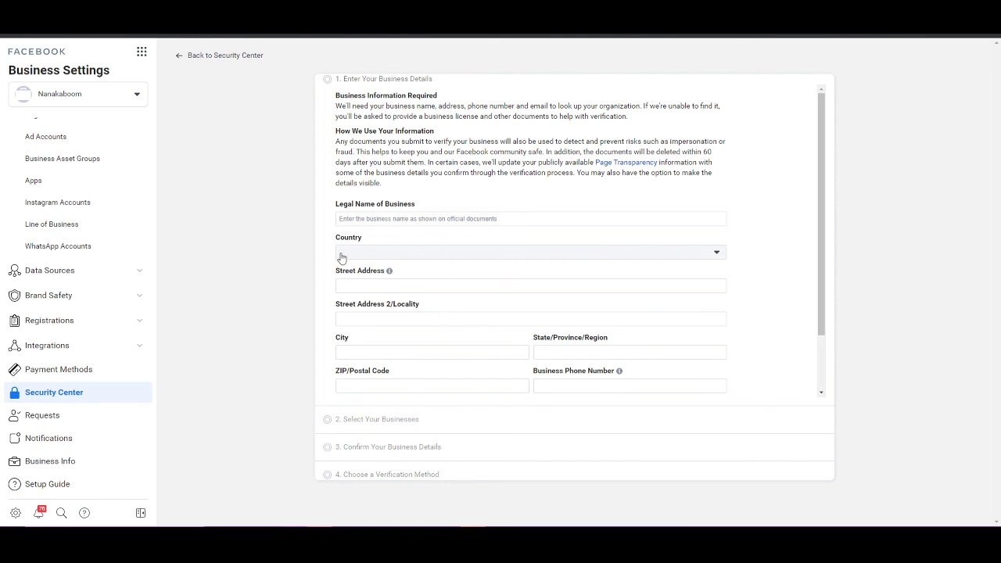
{"action": "scroll", "coordinate": [566, 250], "scroll_direction": "down", "scroll_amount": 2}
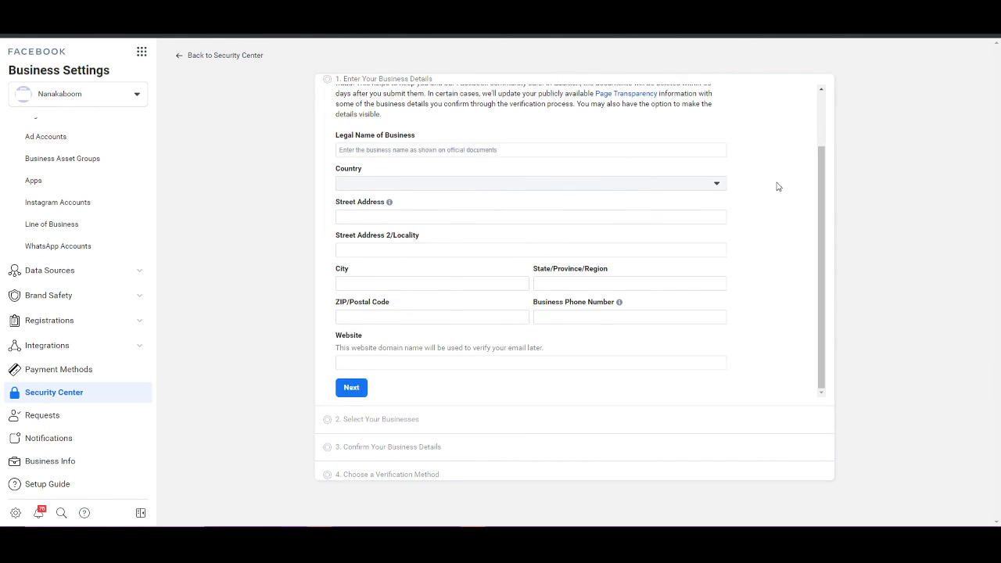